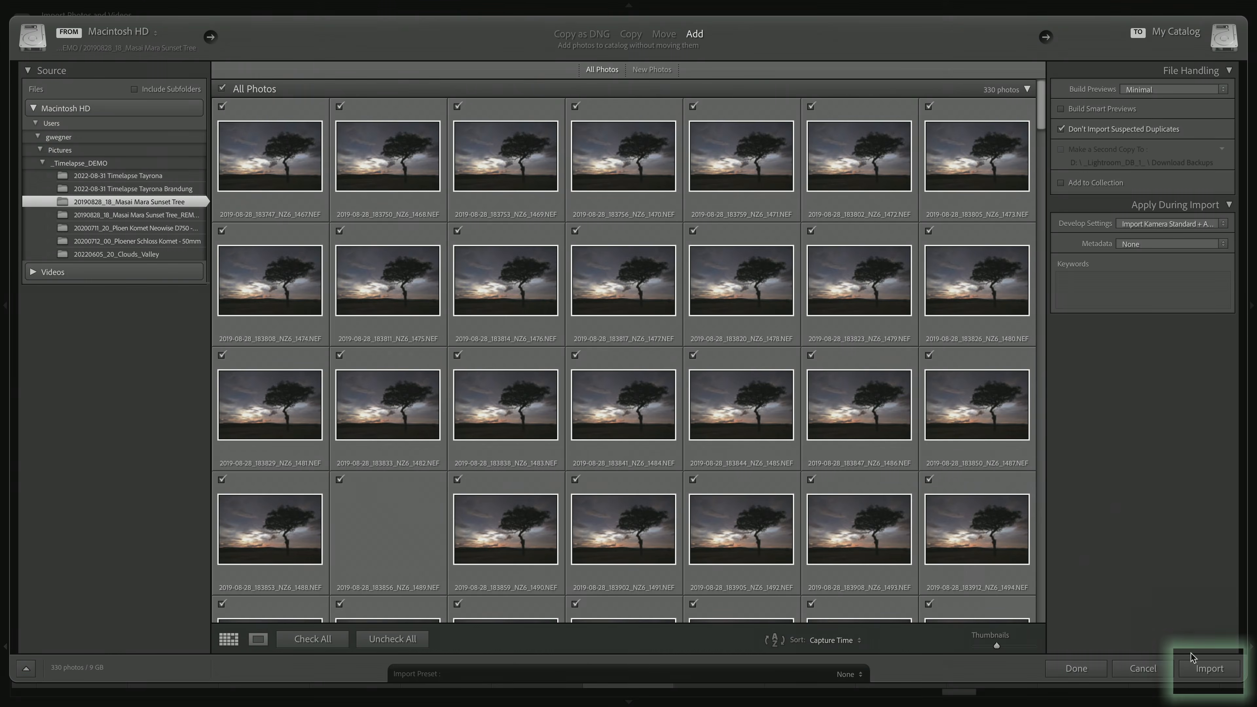
Import the Masai Mara Sunset Tree sequence into the catalog and filter it with the 01 LRT Keyframes preset
left_click(1204, 669)
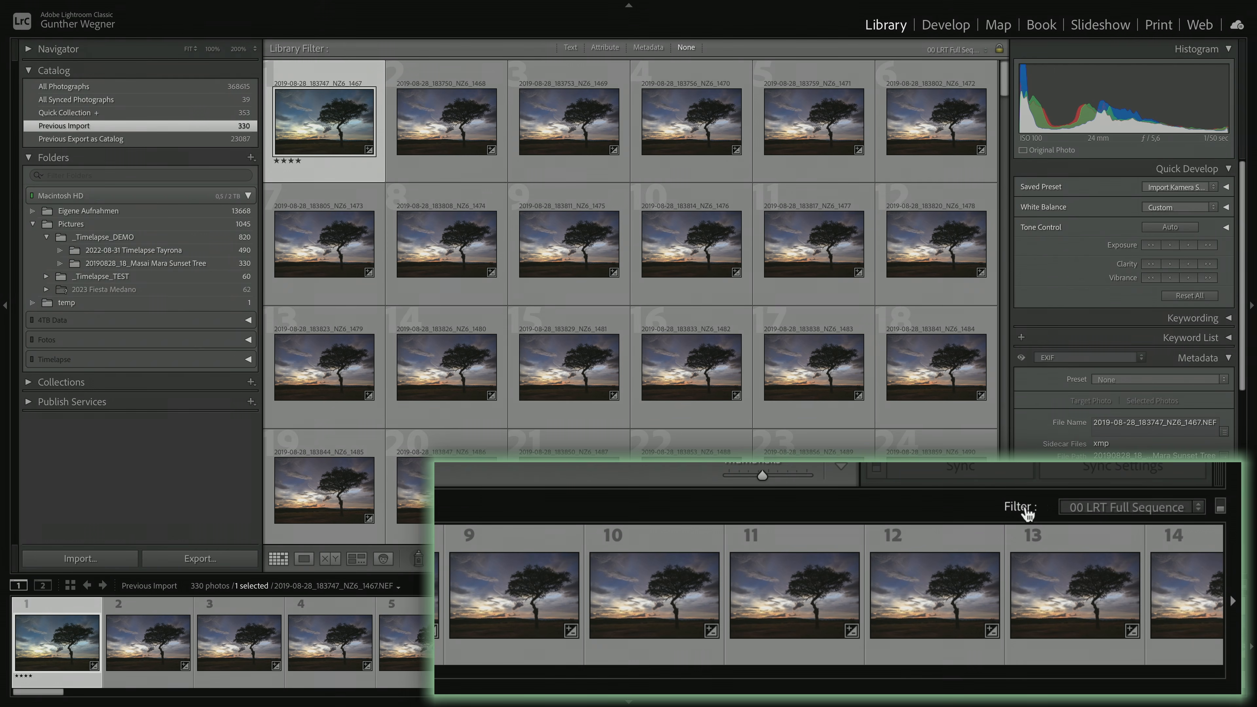
left_click(1103, 506)
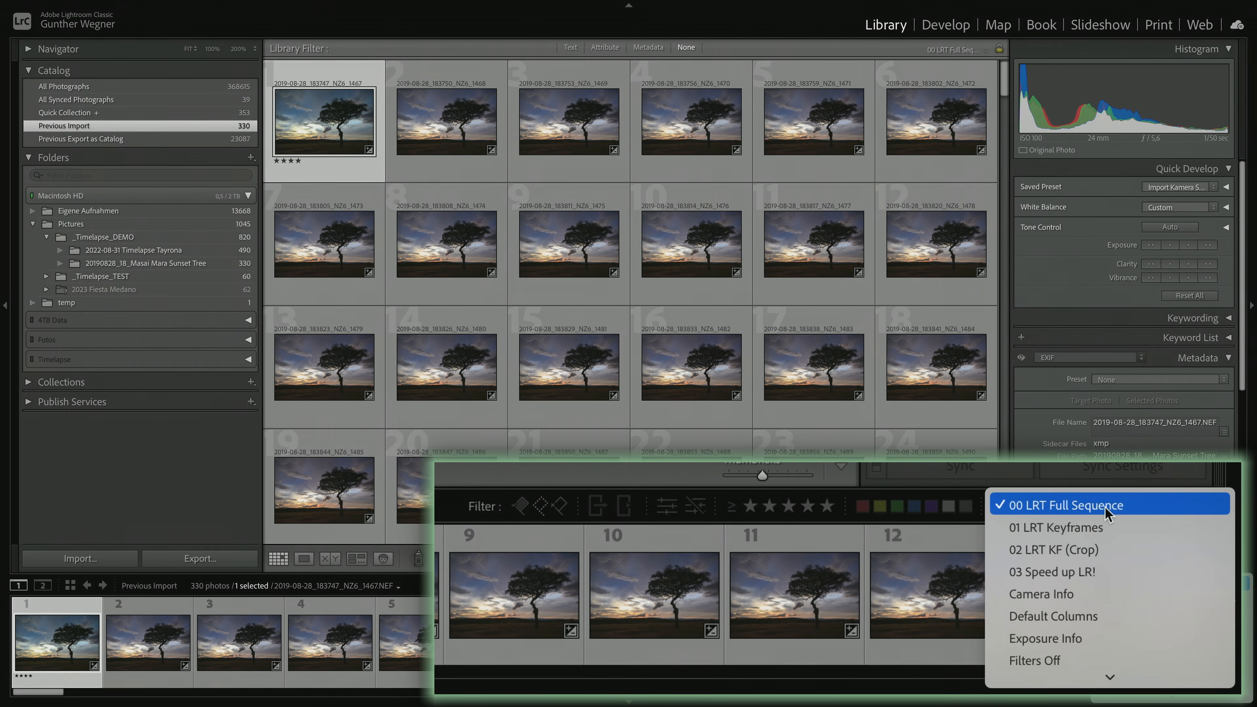
left_click(1065, 528)
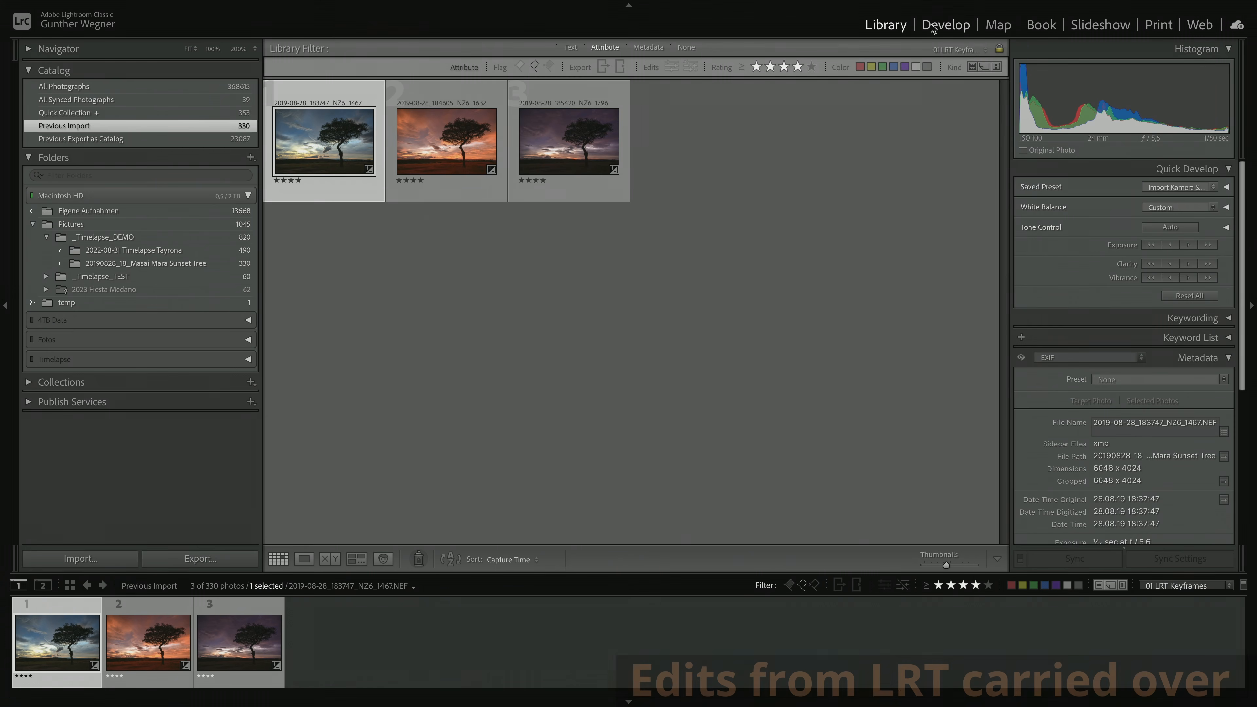
Develop the first keyframe with Exposure +1.45, Highlights -80, Shadows +79 and Whites +46
left_click(930, 27)
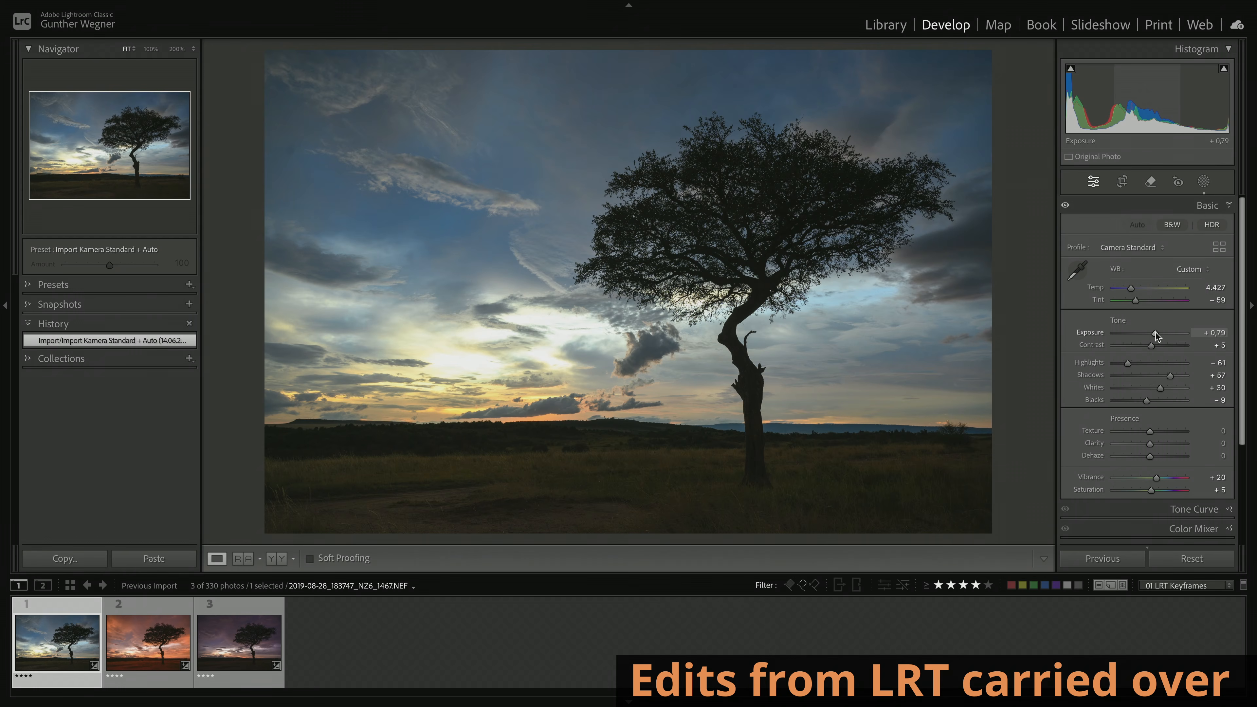
left_click_drag(1159, 338, 1180, 379)
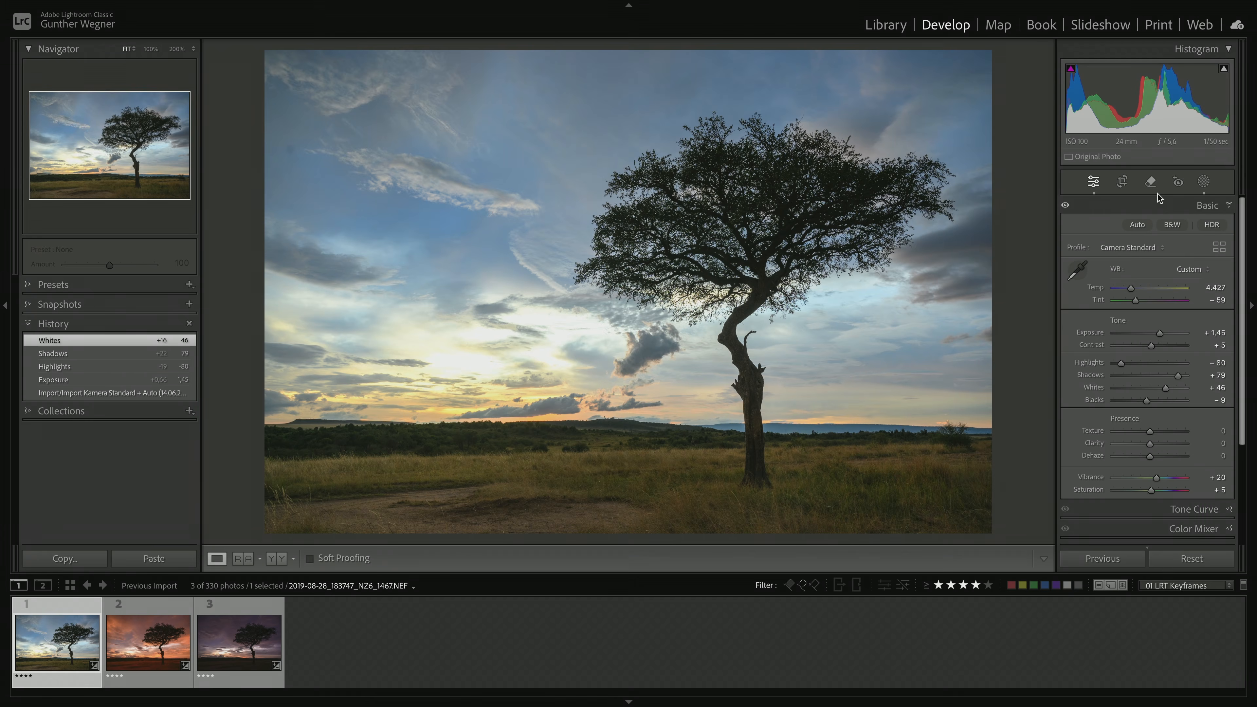
Straighten the first keyframe by -0.27 degrees and crop it slightly tighter
left_click(1123, 184)
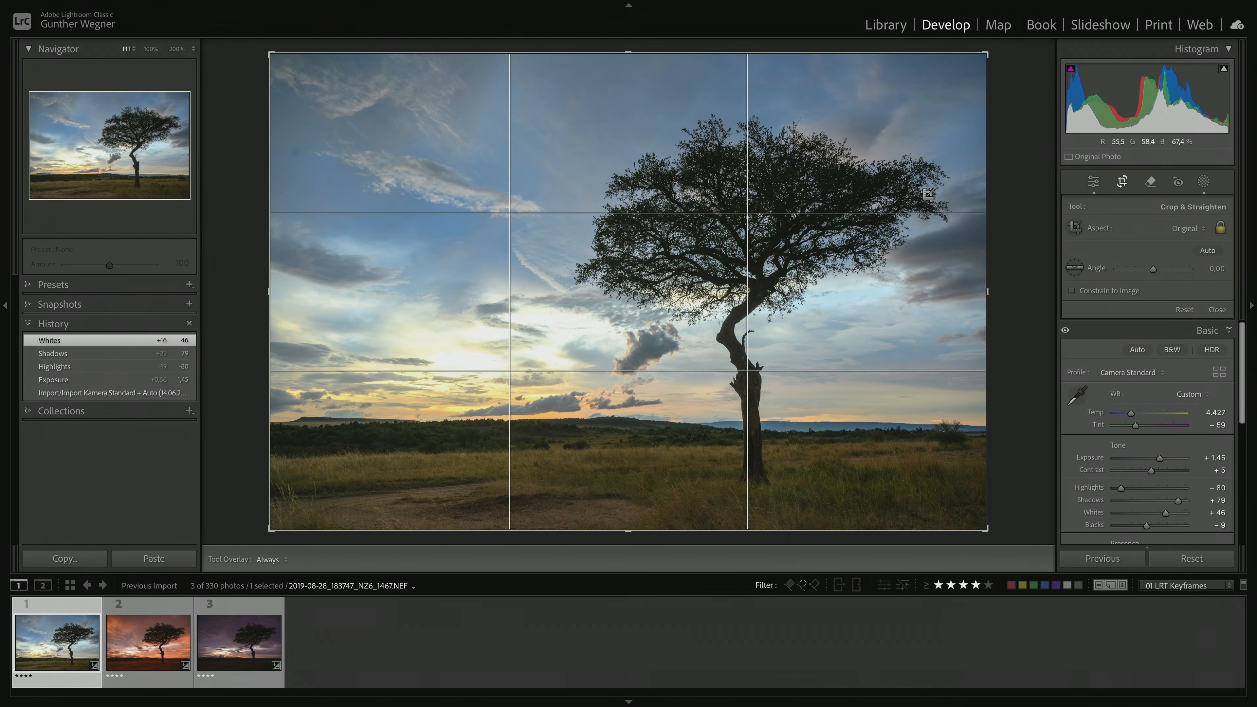
left_click_drag(1020, 182, 1016, 176)
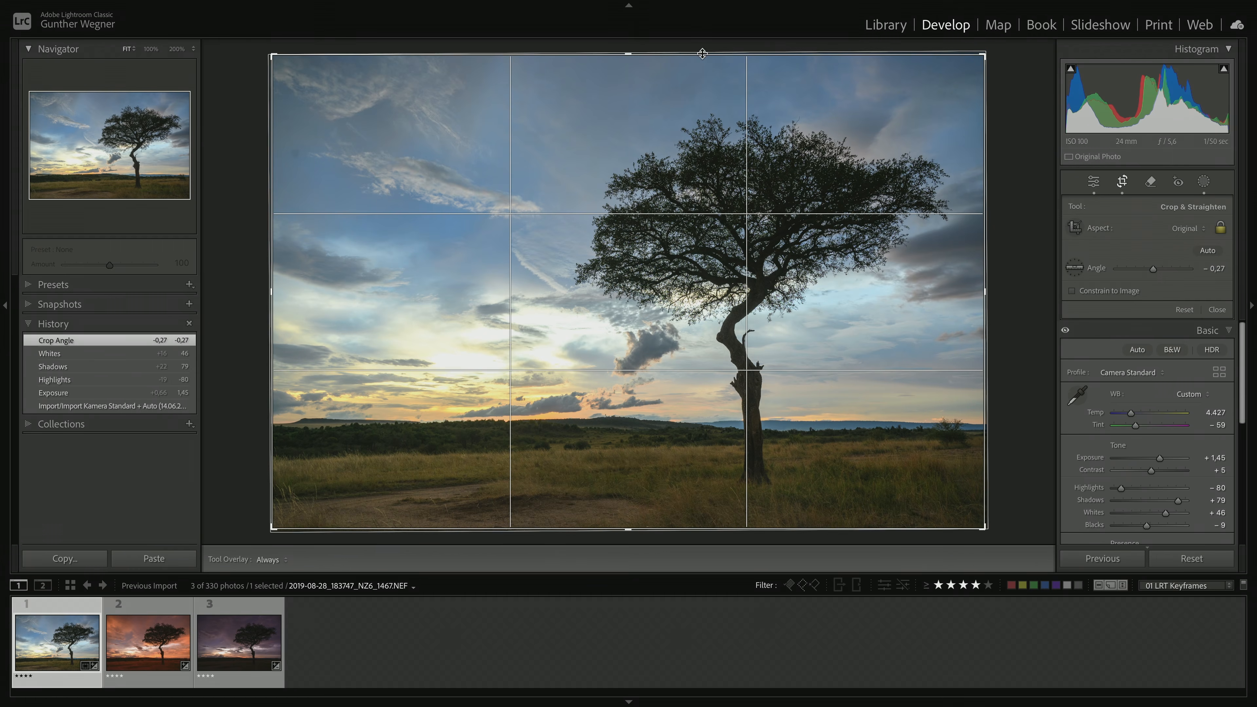
left_click_drag(704, 58, 706, 62)
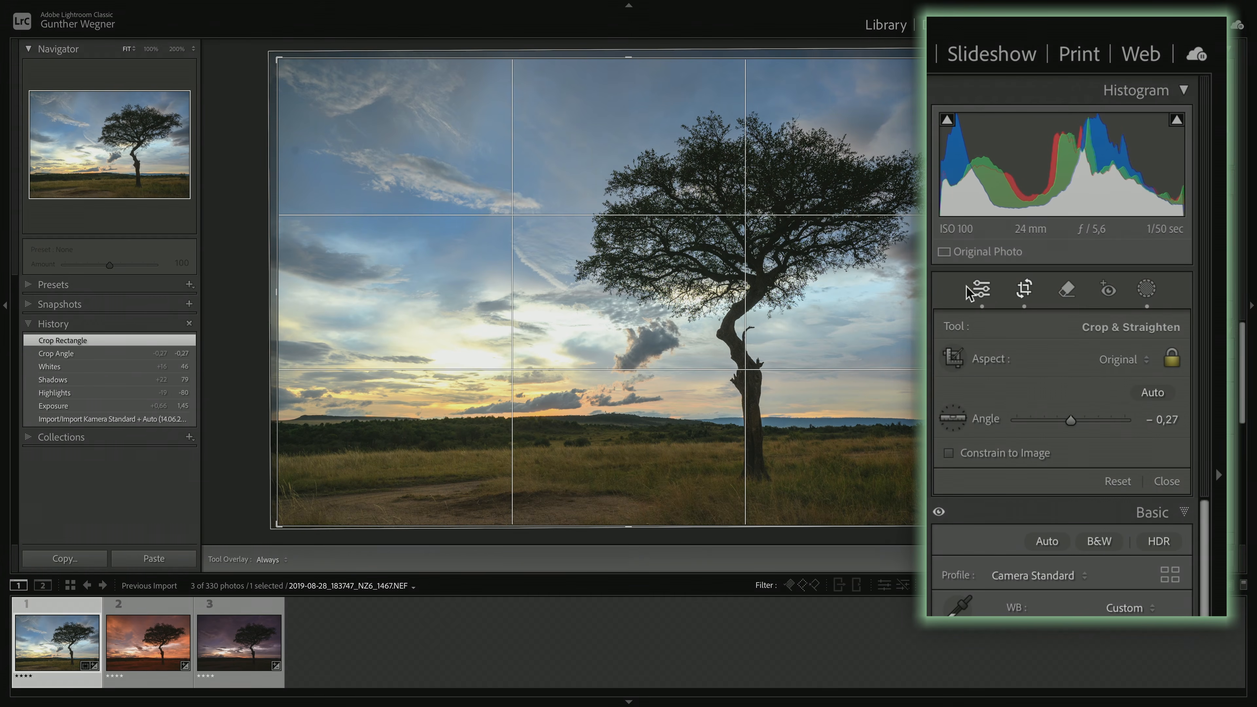
Try the 16 x 9 crop aspect on the first keyframe and return it to Original
left_click(1089, 356)
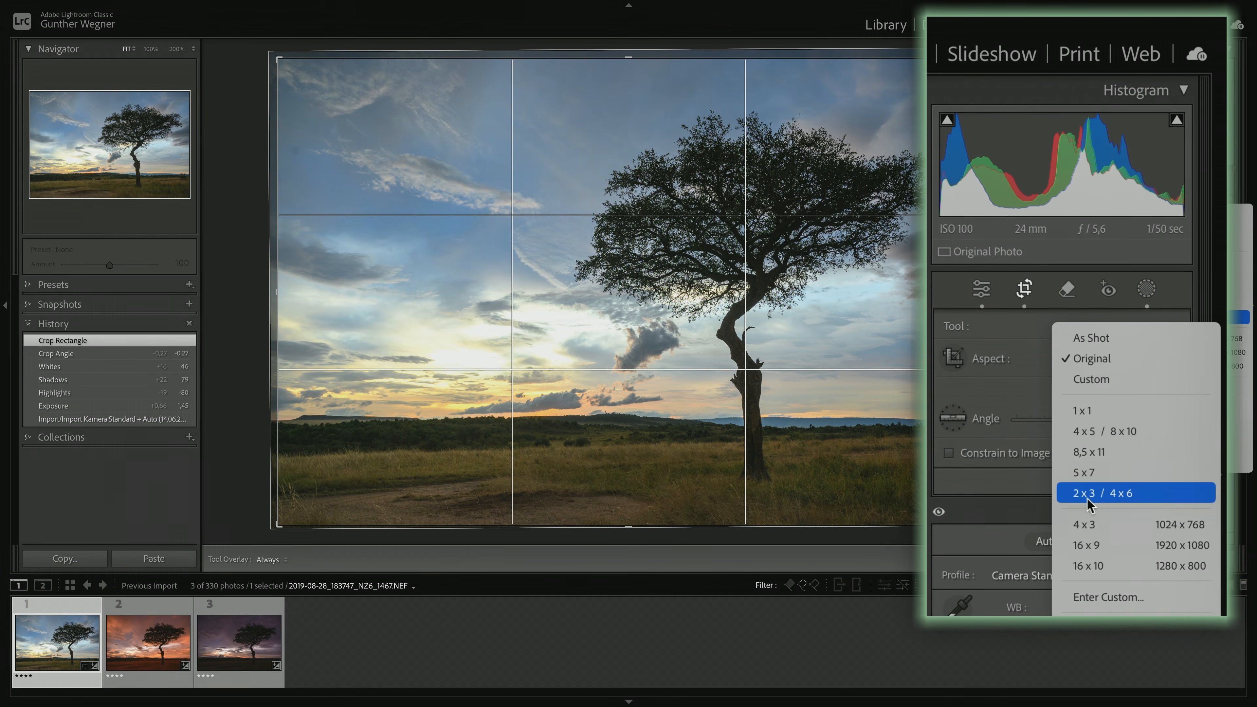
left_click(1095, 545)
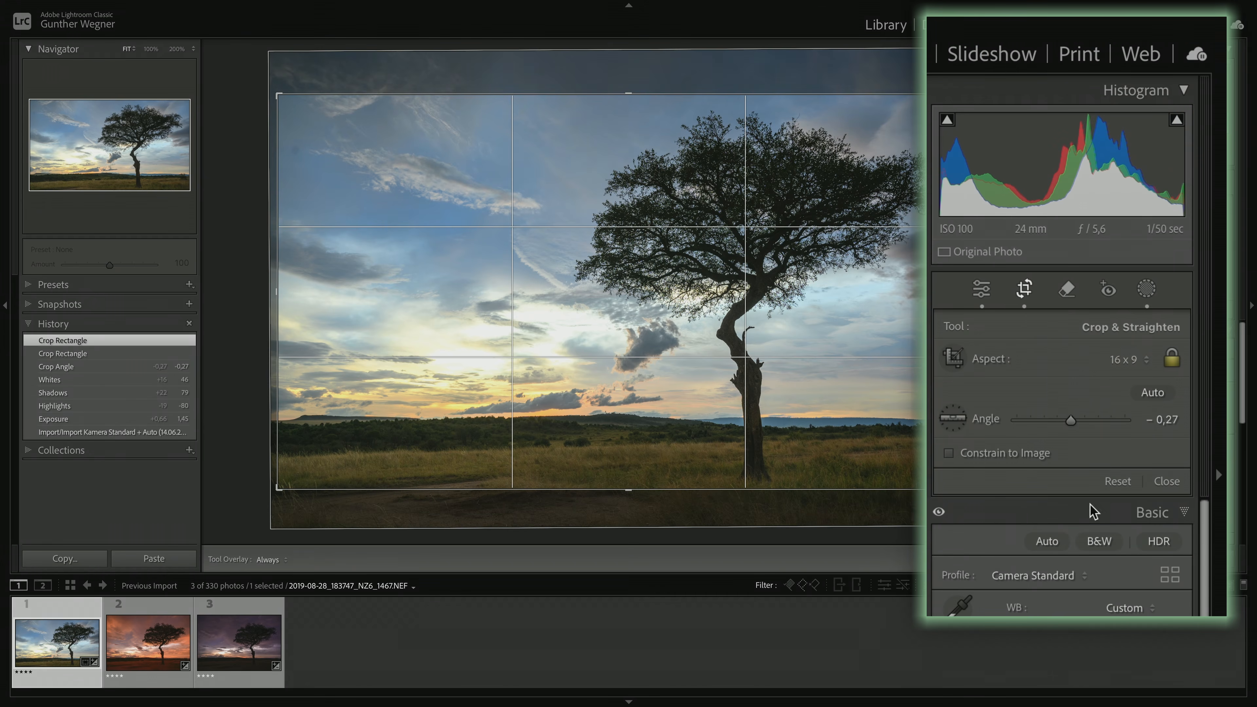
left_click(1119, 361)
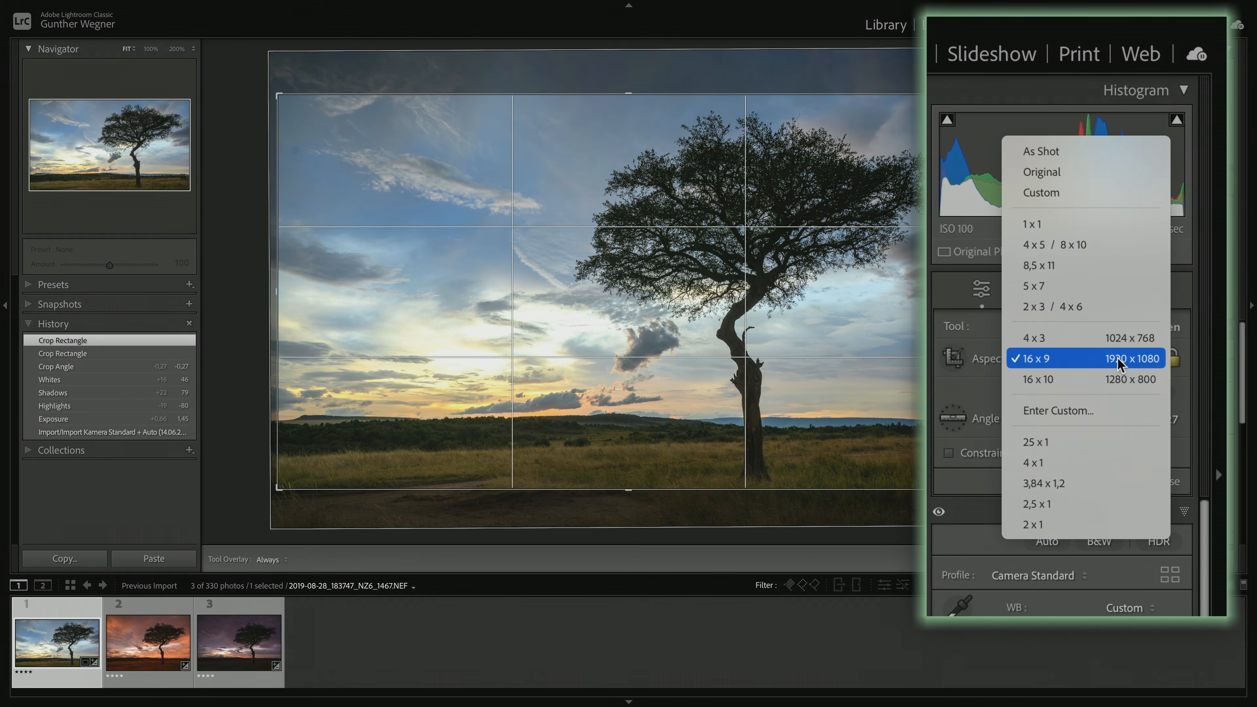
left_click(1048, 173)
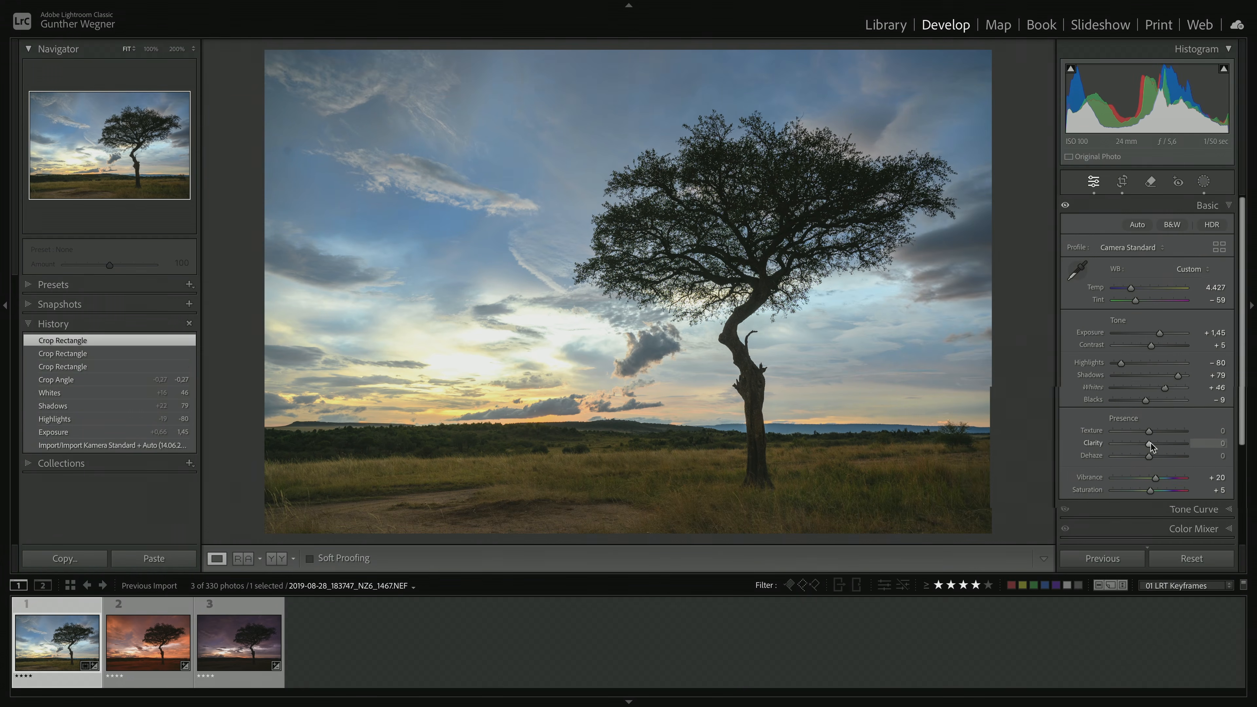
Set the first keyframe's Clarity to +7 and Dehaze to +12
left_click_drag(1087, 440, 1091, 460)
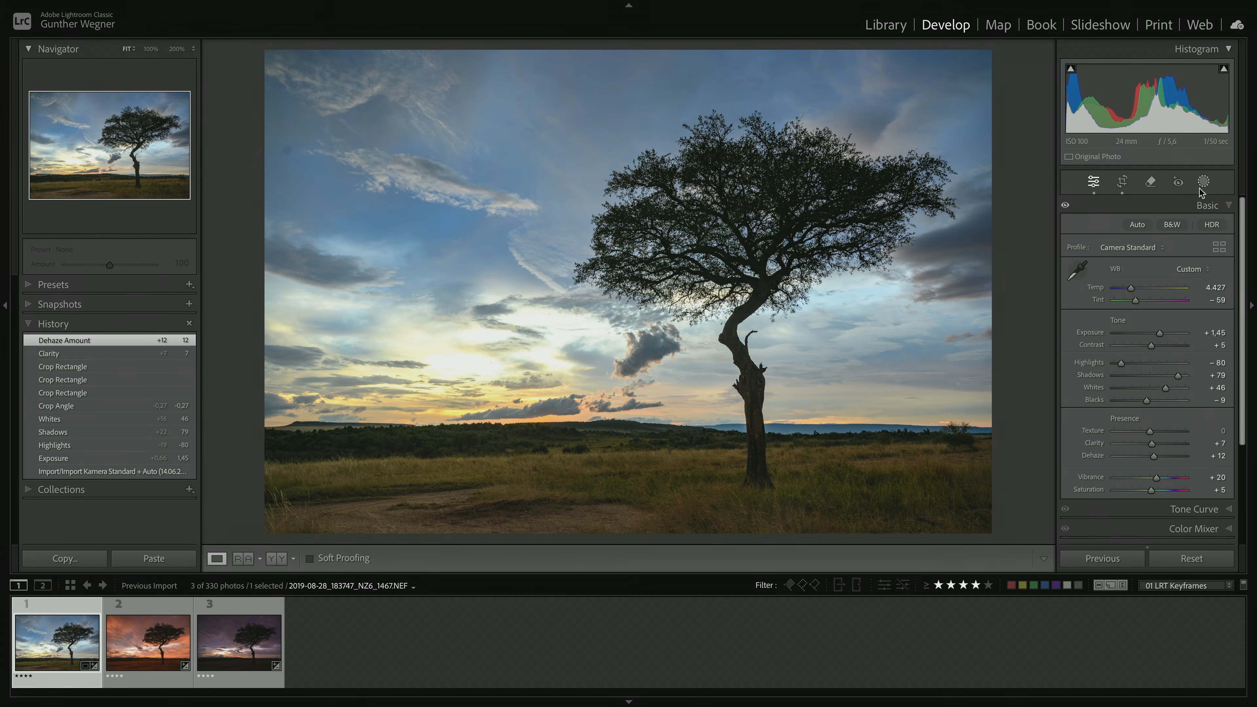
Extend LRT Mask 3's linear gradient up to just above the horizon and set its Exposure to -0.56
left_click(1203, 182)
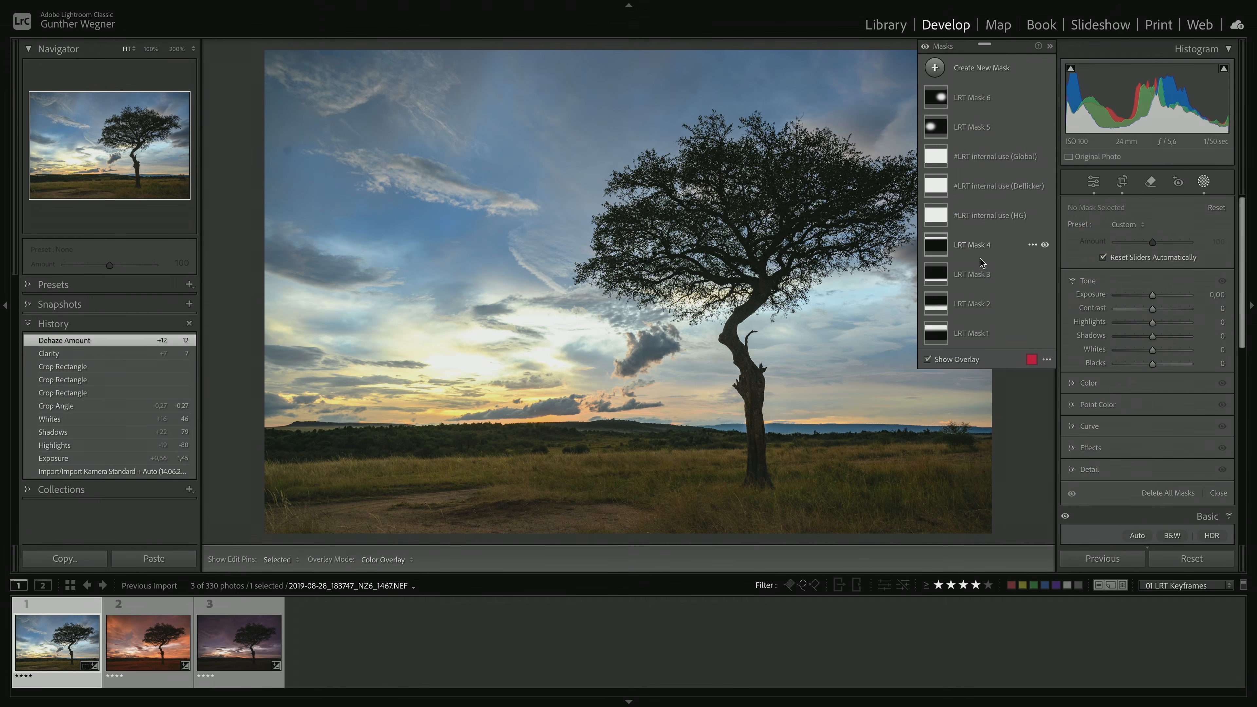
left_click(937, 284)
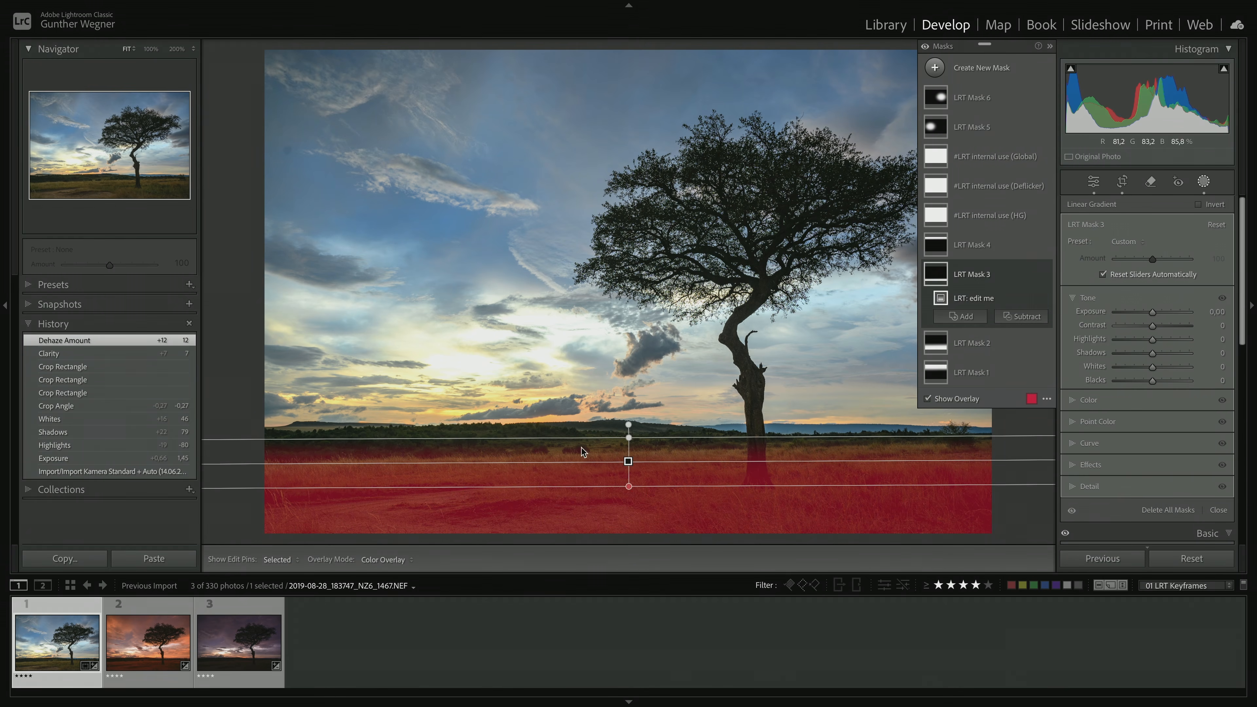
left_click_drag(583, 440, 583, 413)
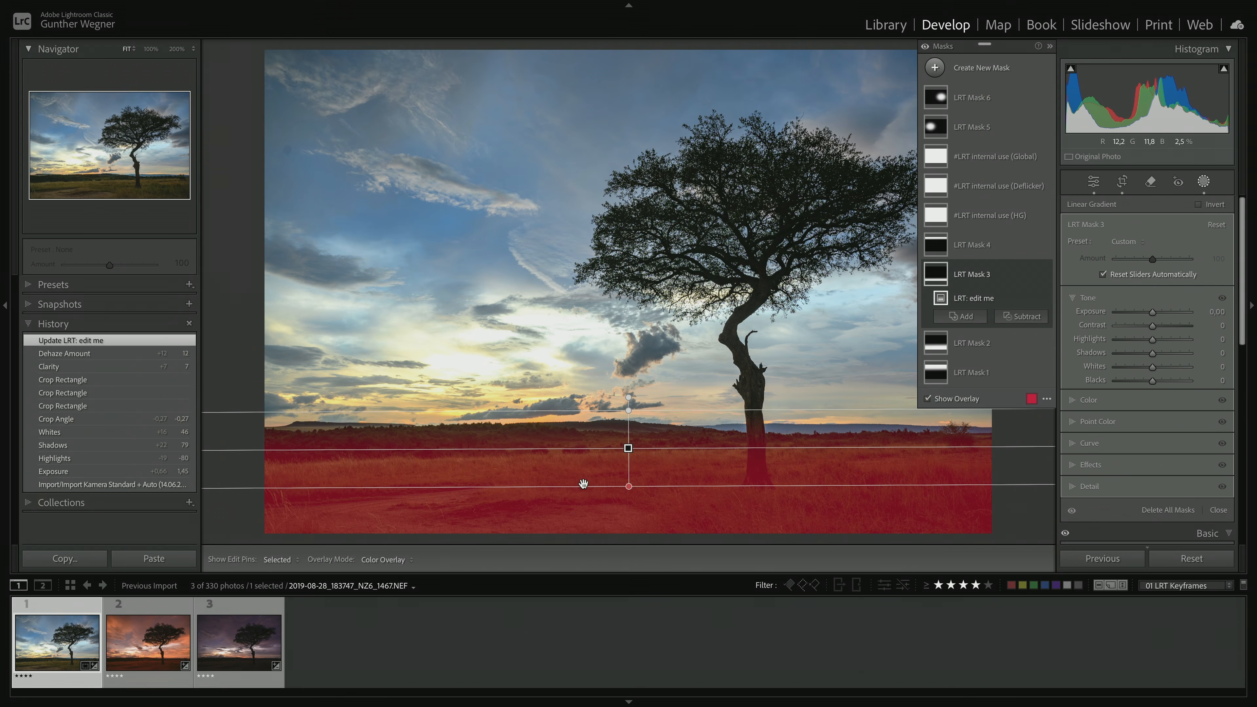
left_click_drag(1145, 321, 1147, 320)
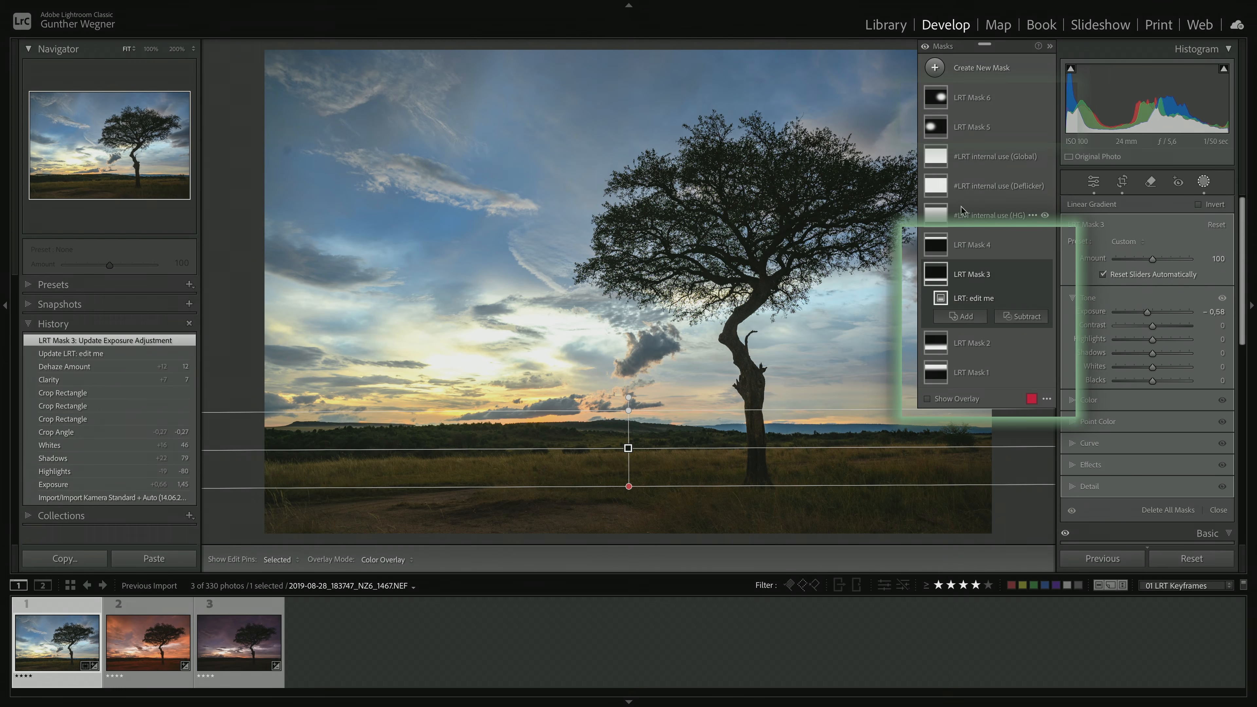
Position LRT Mask 4's gradient over the upper sky and adjust its Exposure, Highlights and Shadows
left_click(960, 252)
left_click_drag(625, 146, 628, 322)
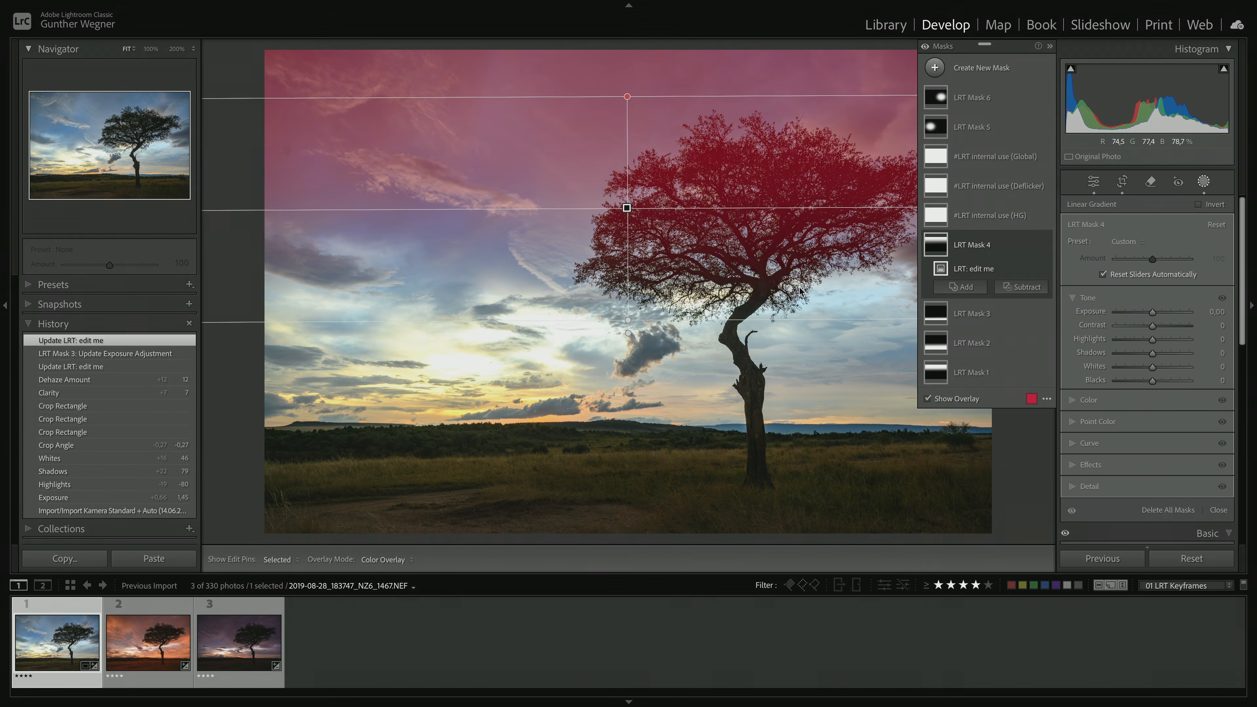
left_click_drag(1152, 315, 1176, 344)
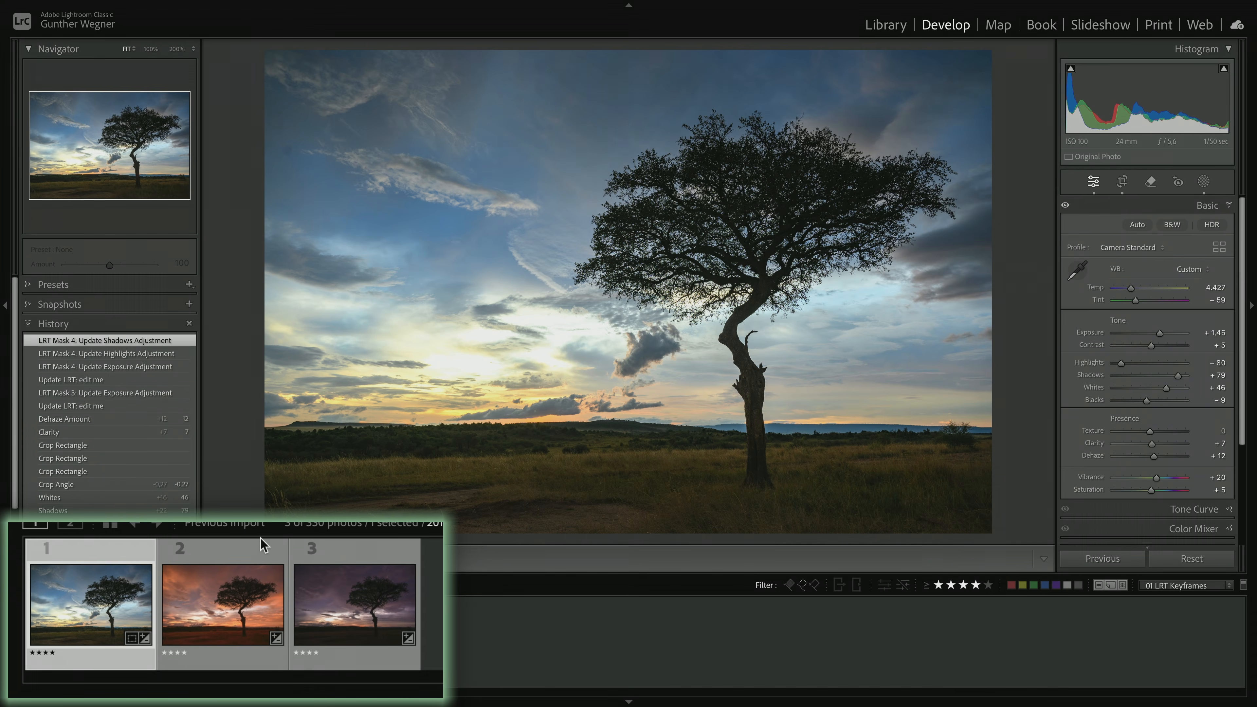
Sync the first keyframe's settings to the second keyframe with the LRTimelapse Sync Keyframes script
left_click(237, 582, "ctrl")
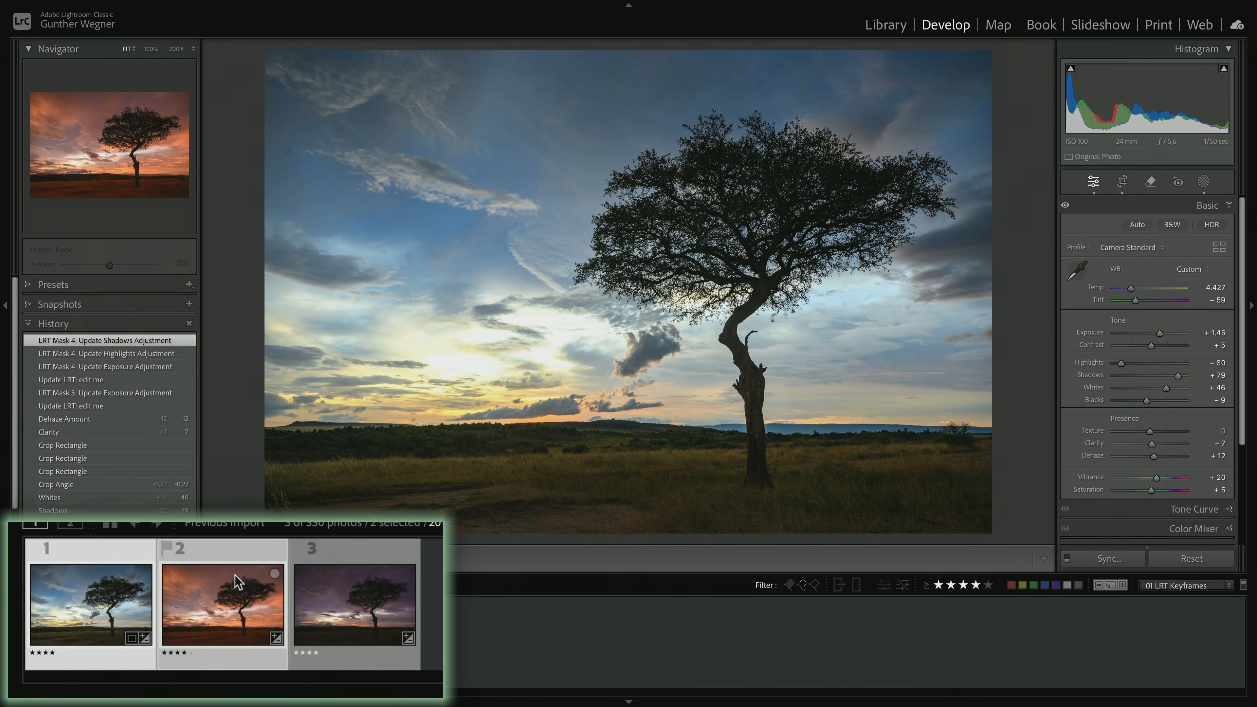
mouse_move(509, 4)
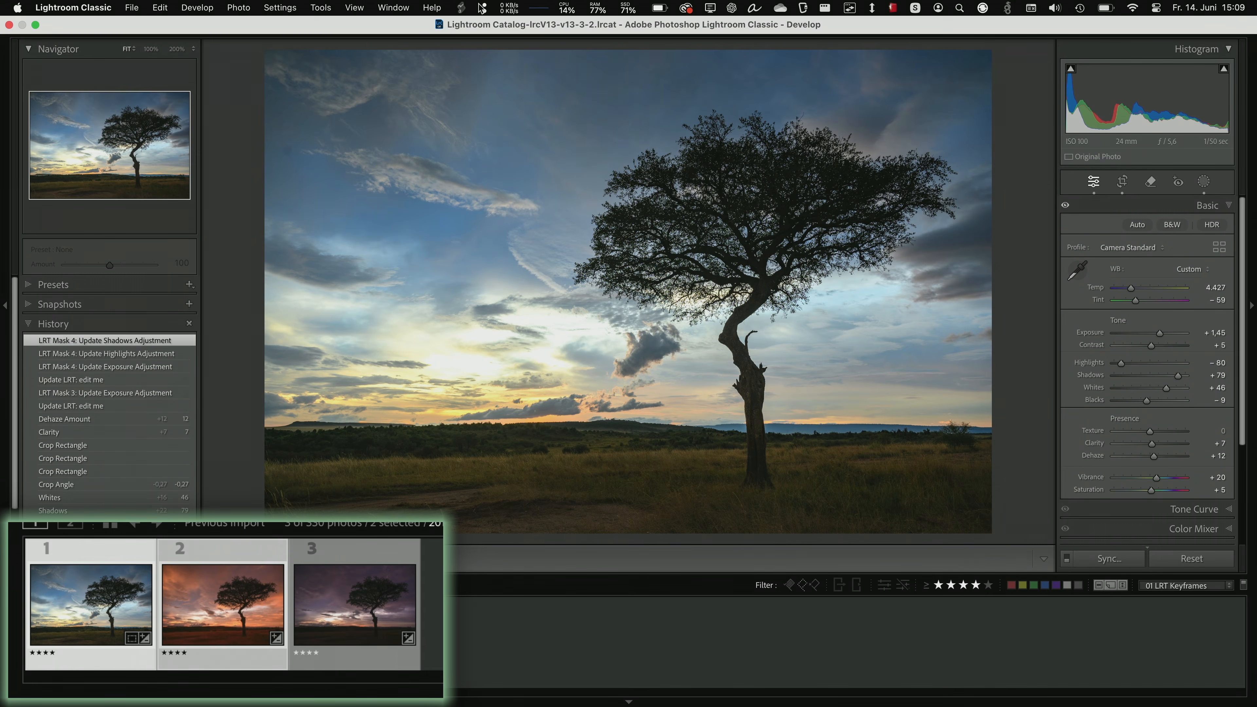
left_click(460, 7)
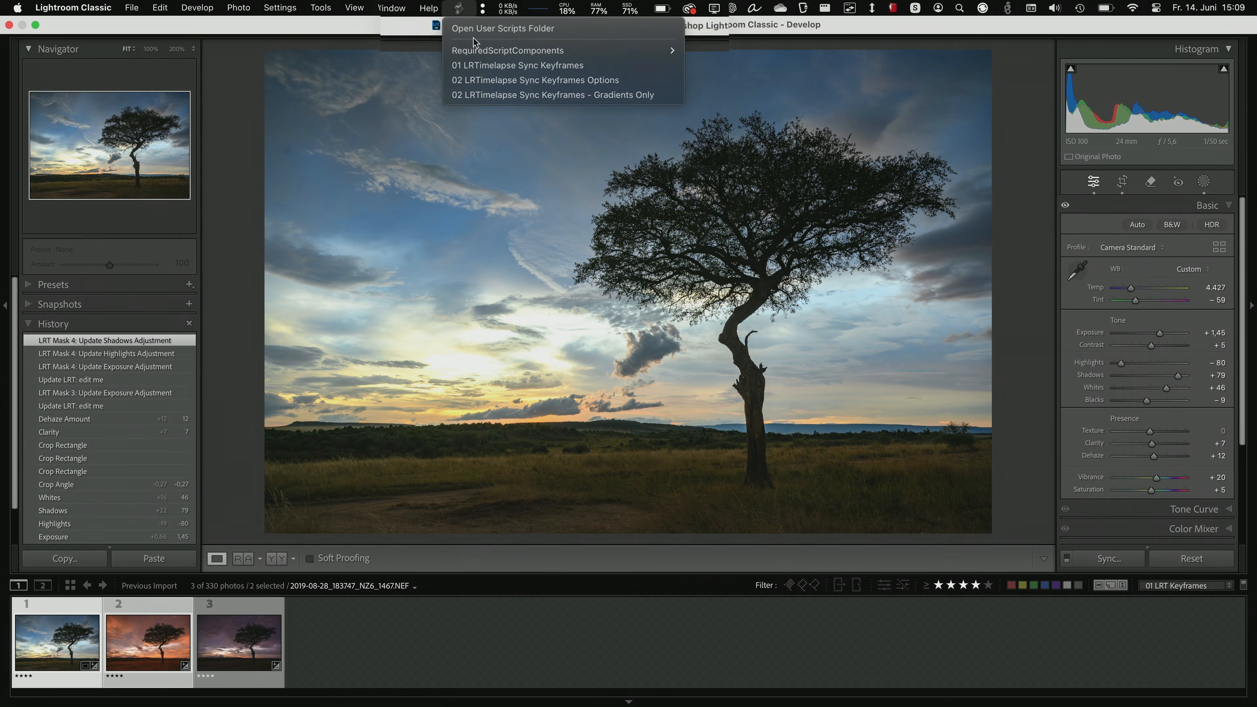
left_click(479, 104)
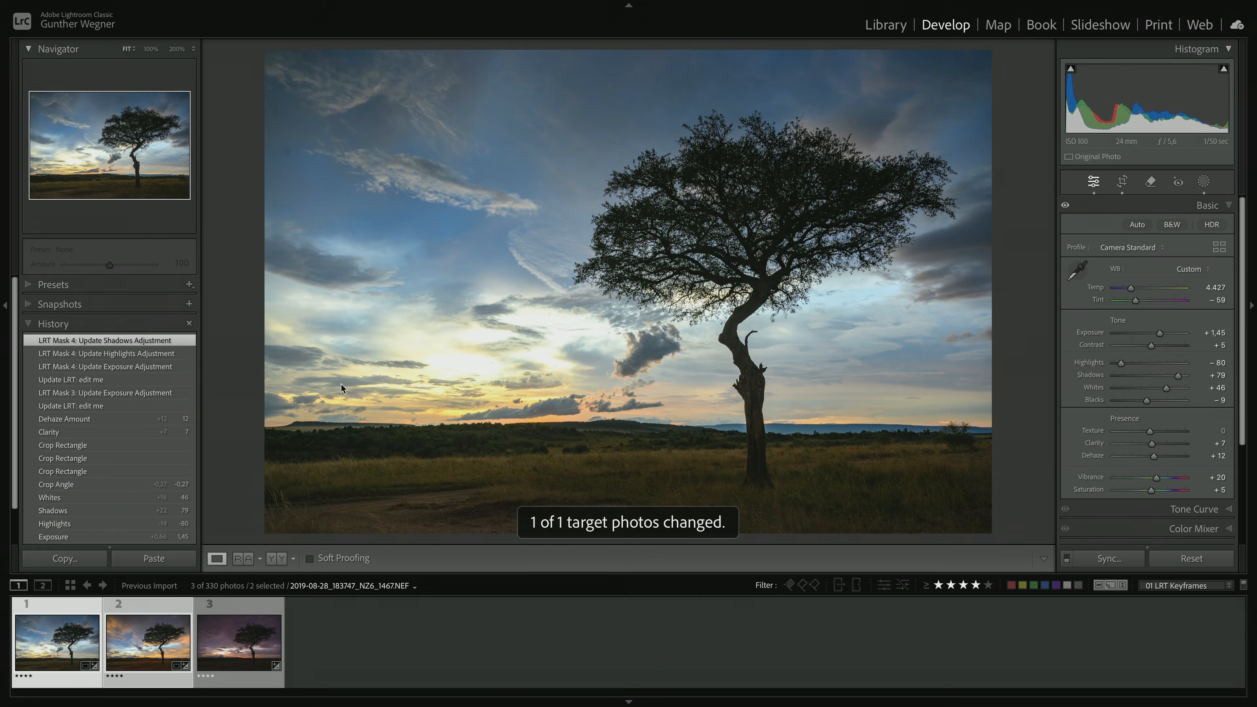
Set the second keyframe's Exposure to +1.80, Tint to -10 and Temp to 5,902
left_click(148, 643)
left_click_drag(1159, 334, 1162, 333)
left_click_drag(1135, 301, 1147, 301)
left_click_drag(1131, 288, 1151, 313)
Adjust the Exposure of LRT Mask 3 on the second keyframe and move its linear gradient
left_click(1204, 182)
left_click(983, 274)
left_click_drag(627, 443, 628, 374)
left_click(1205, 182)
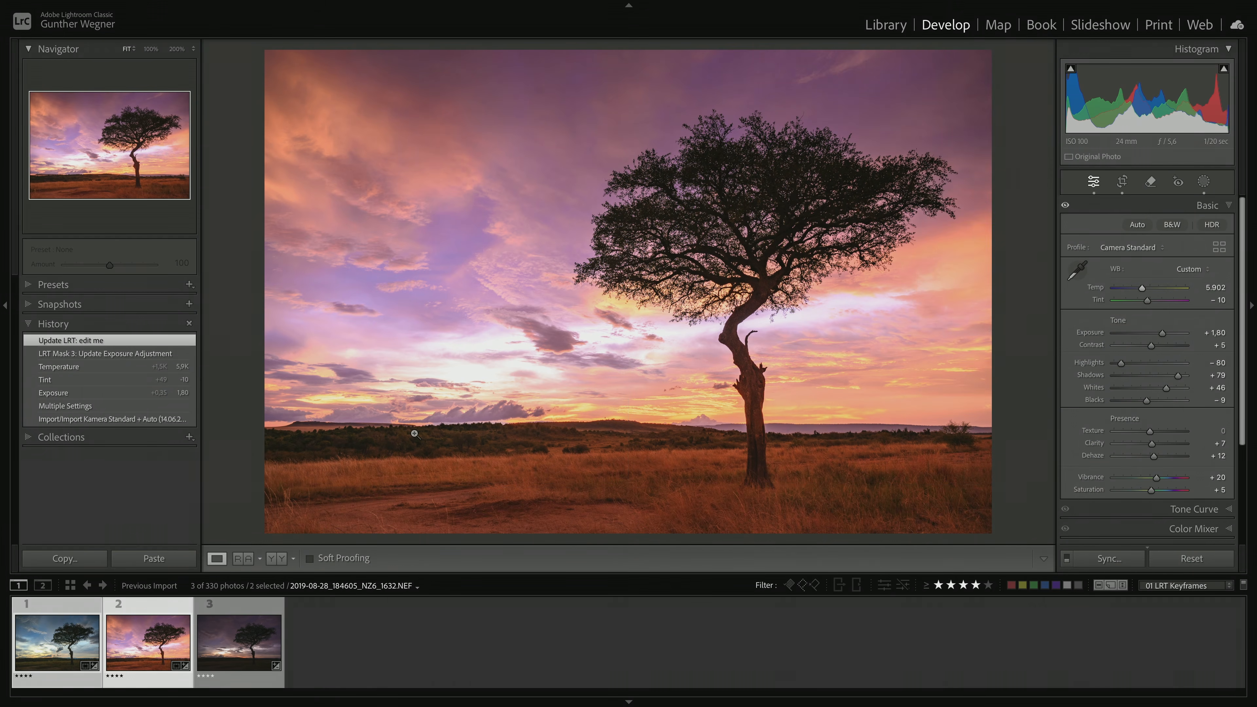
Sync the second keyframe's settings to the third with the 01 LRTimelapse Sync Keyframes script, and set Tint to -60 and Exposure to +2.20
left_click(488, 64)
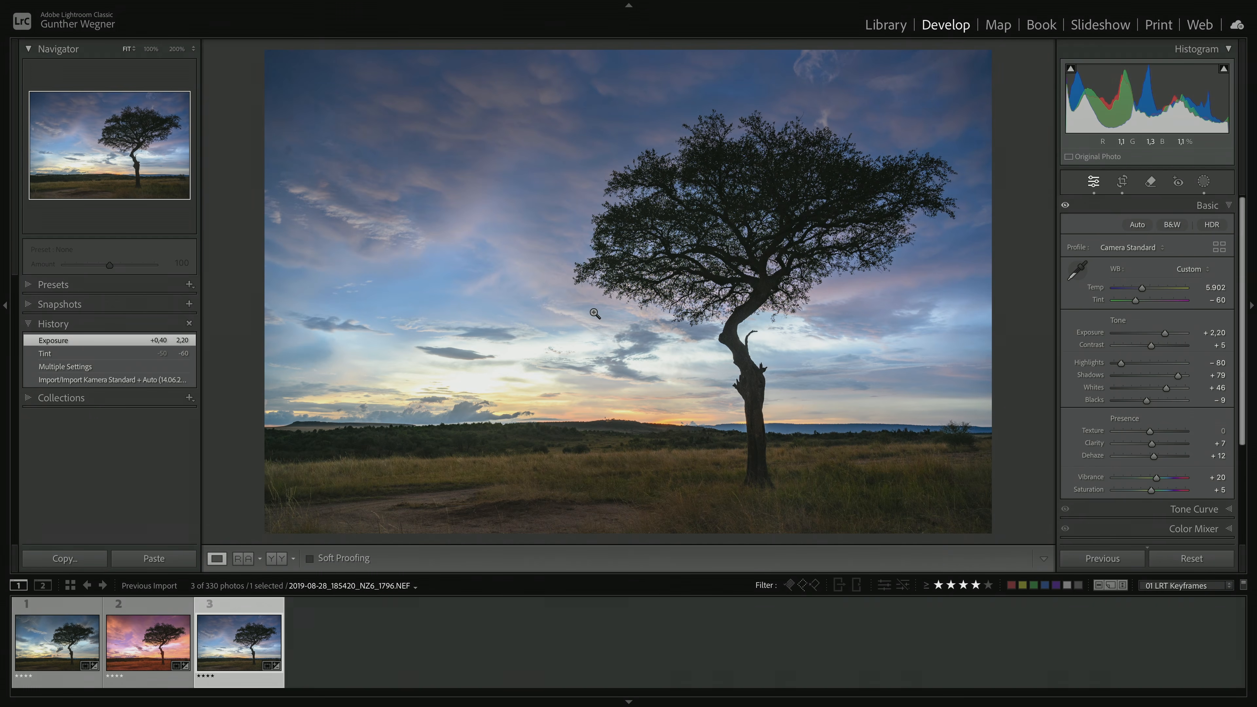
Select all three keyframes in the Library grid and save their metadata to the files
key("g")
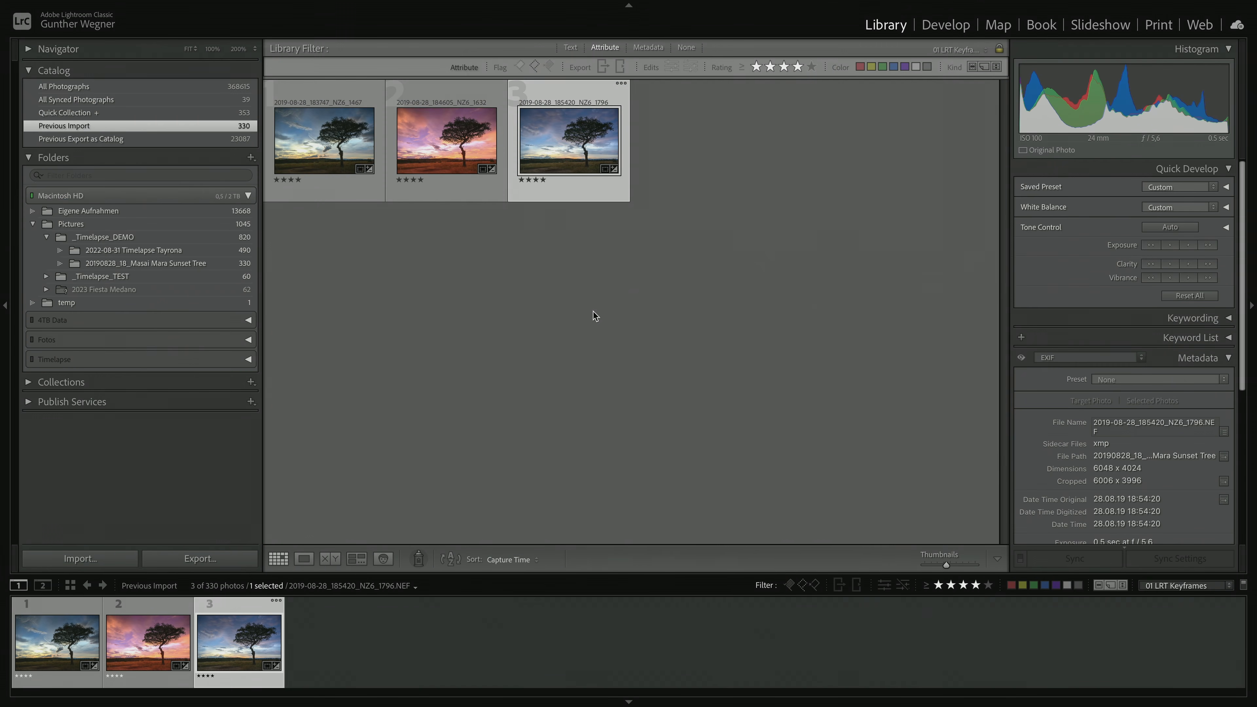
left_click(661, 262)
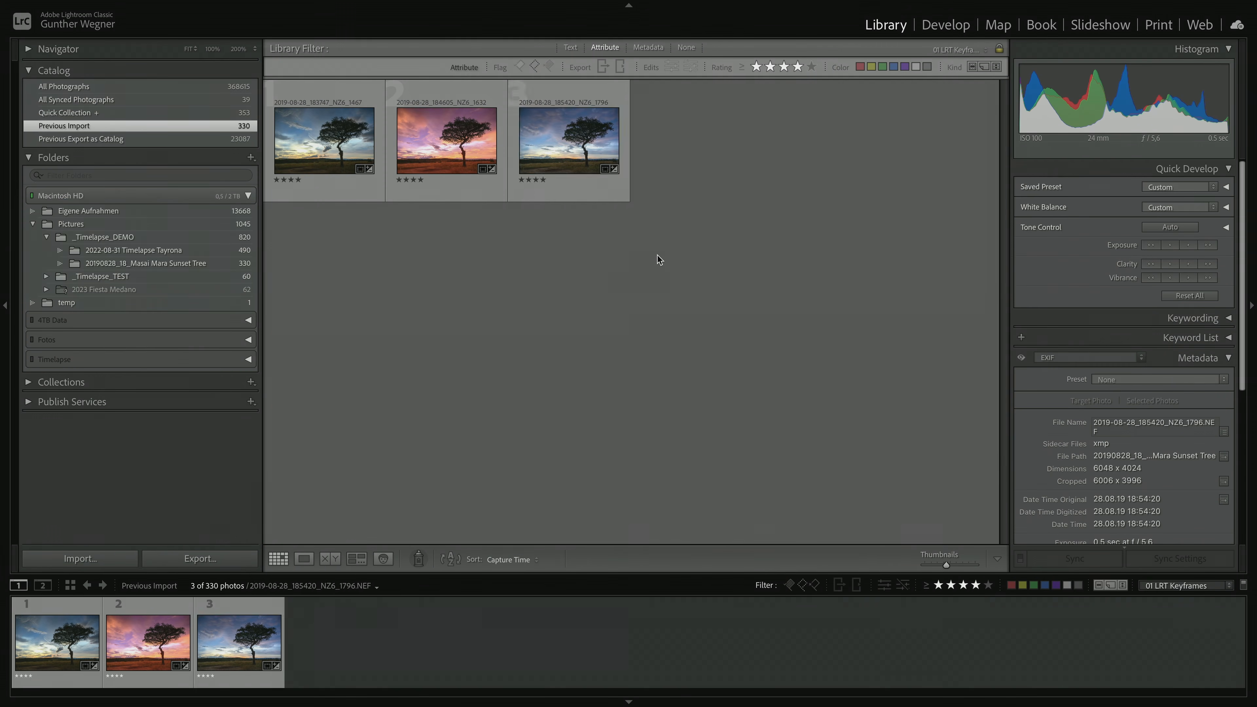
left_click(371, 157)
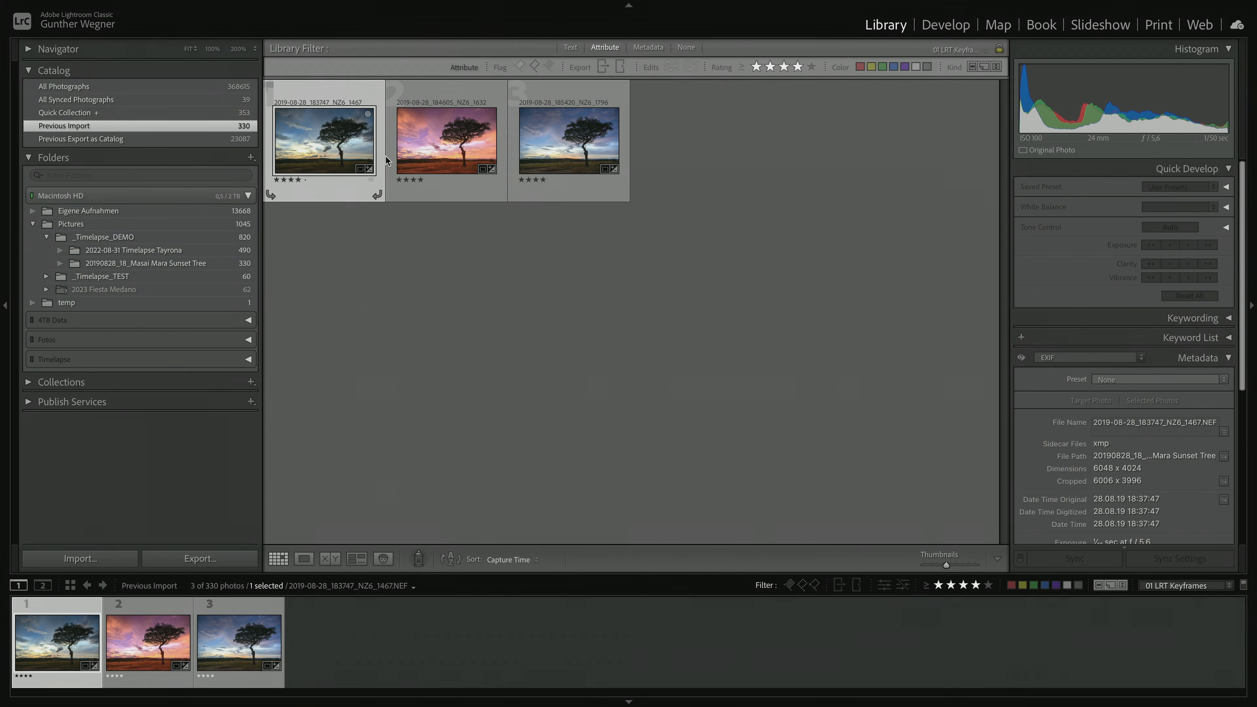
left_click(571, 154, "shift")
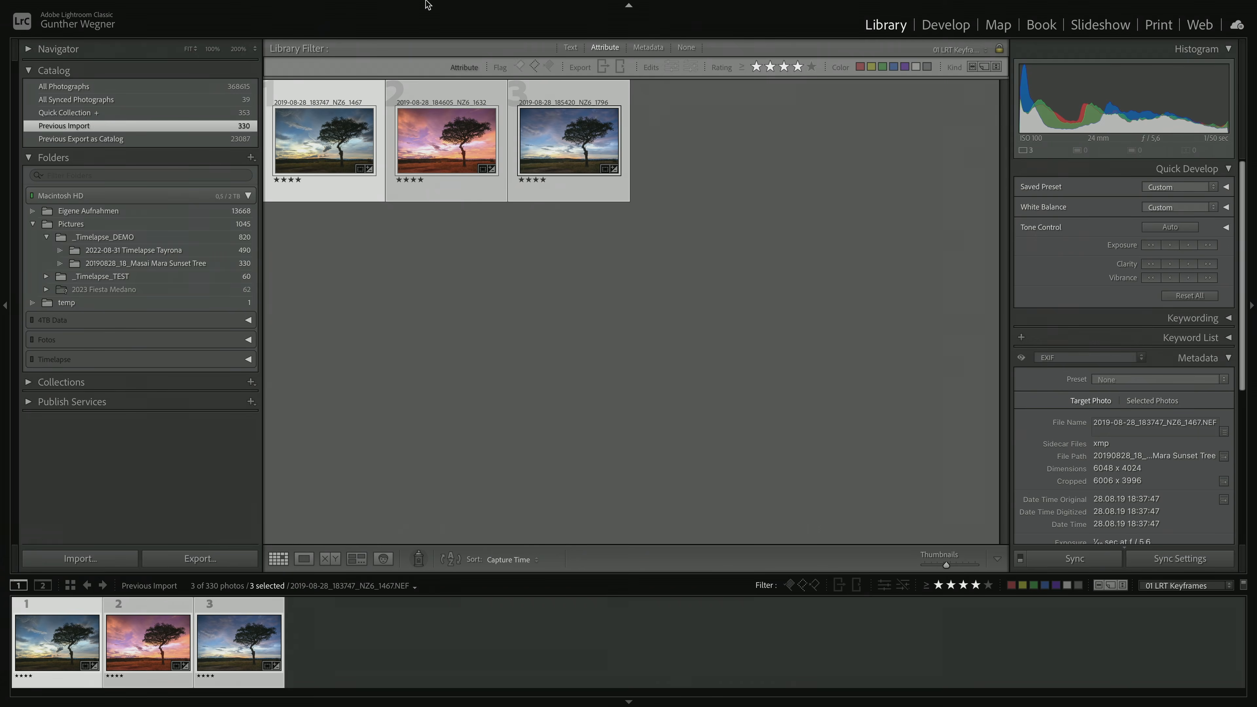
mouse_move(426, 5)
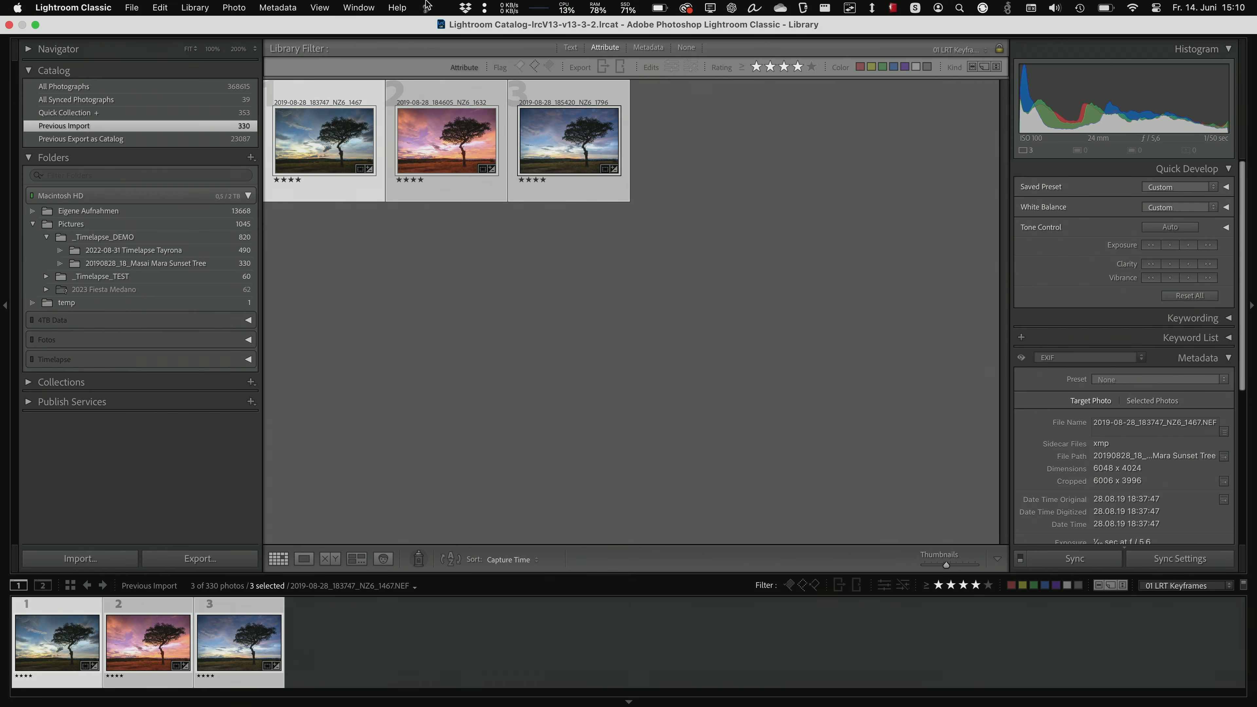
left_click(275, 8)
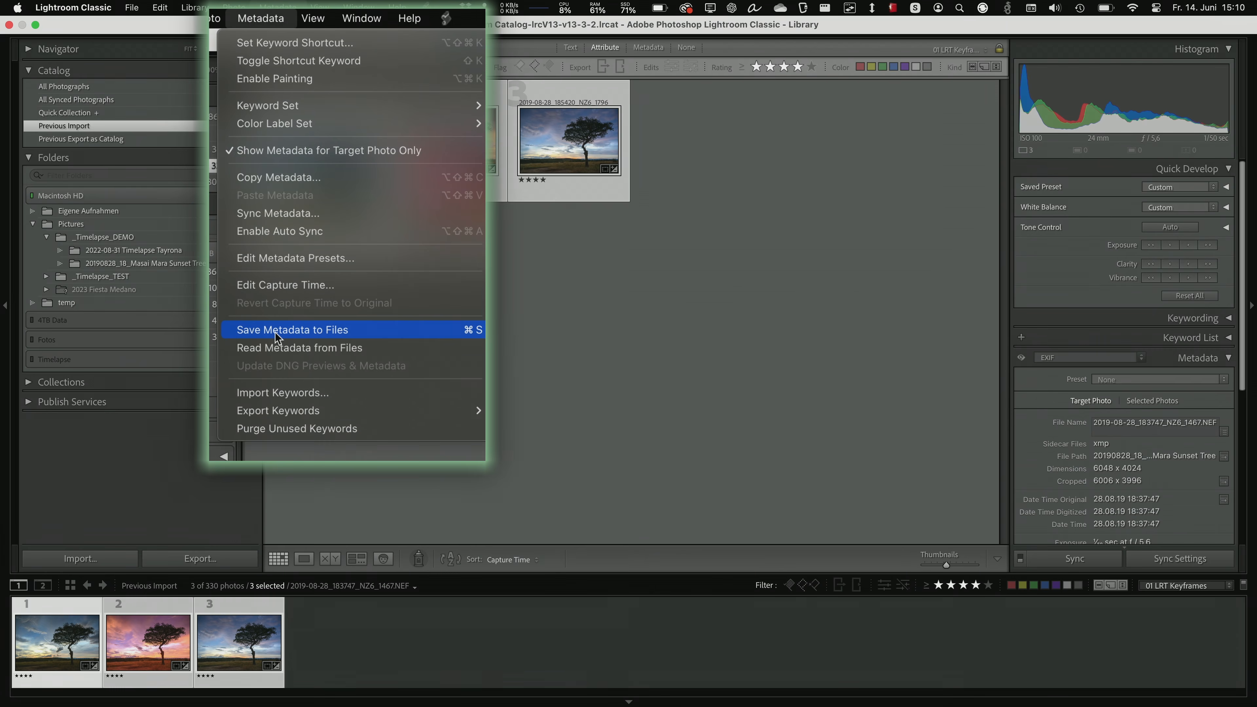
left_click(275, 332)
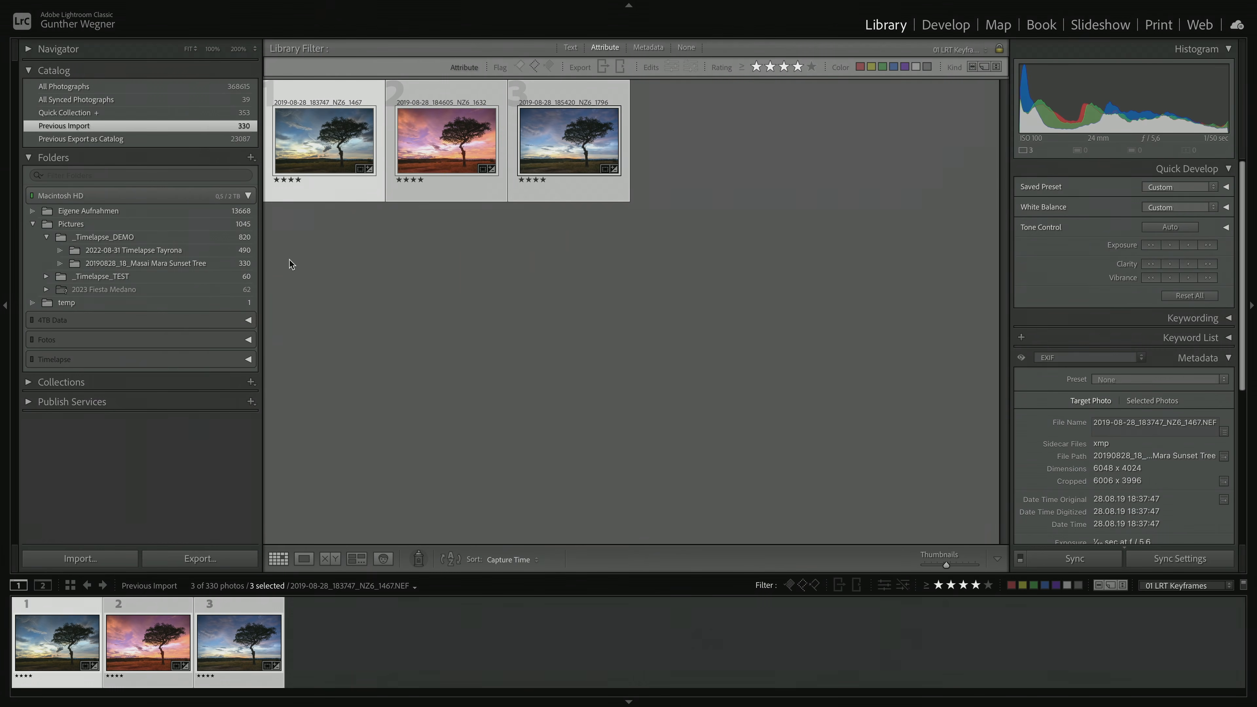